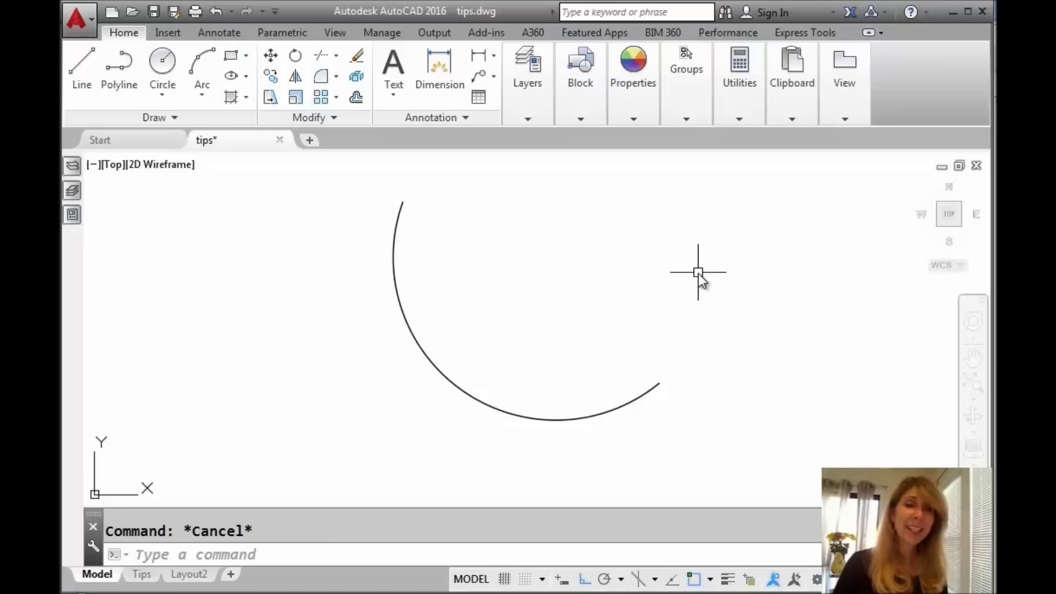
Measure the arc with LENGTHEN (33.0826 long, 150° included angle), then choose the Total option.
left_click(333, 117)
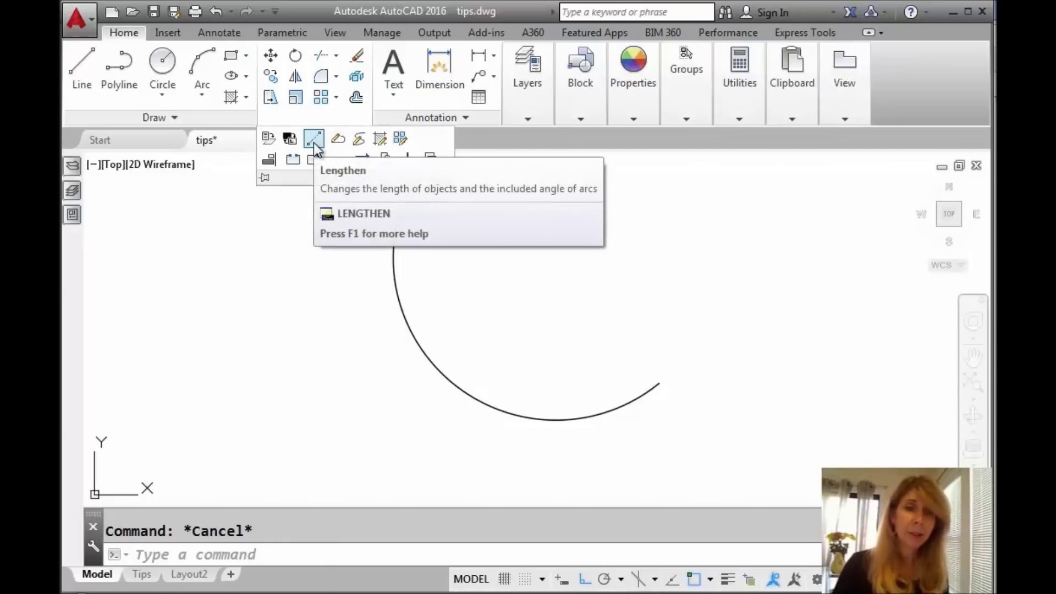
left_click(314, 139)
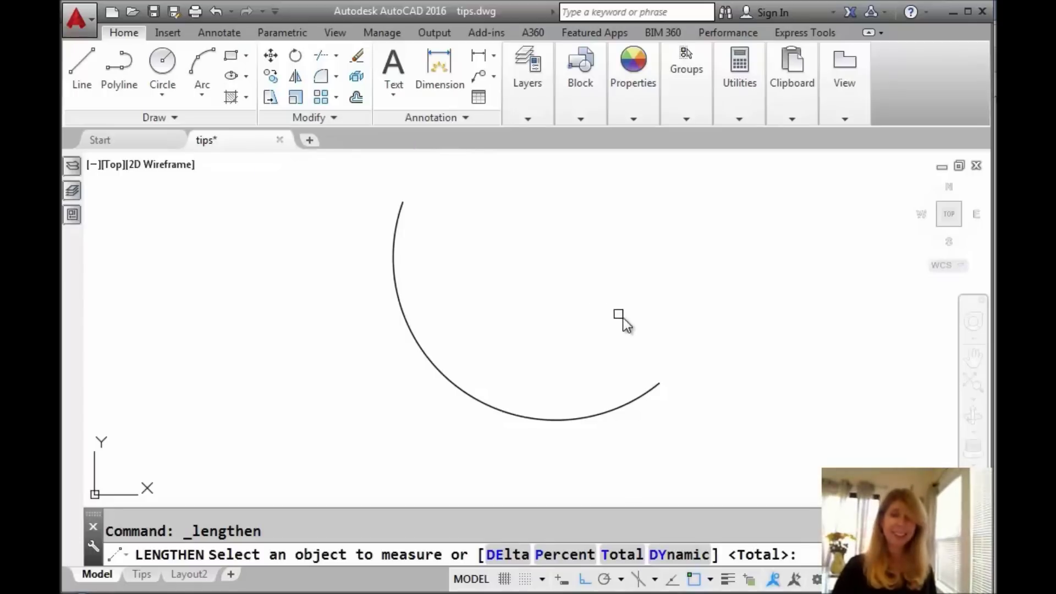
left_click(657, 390)
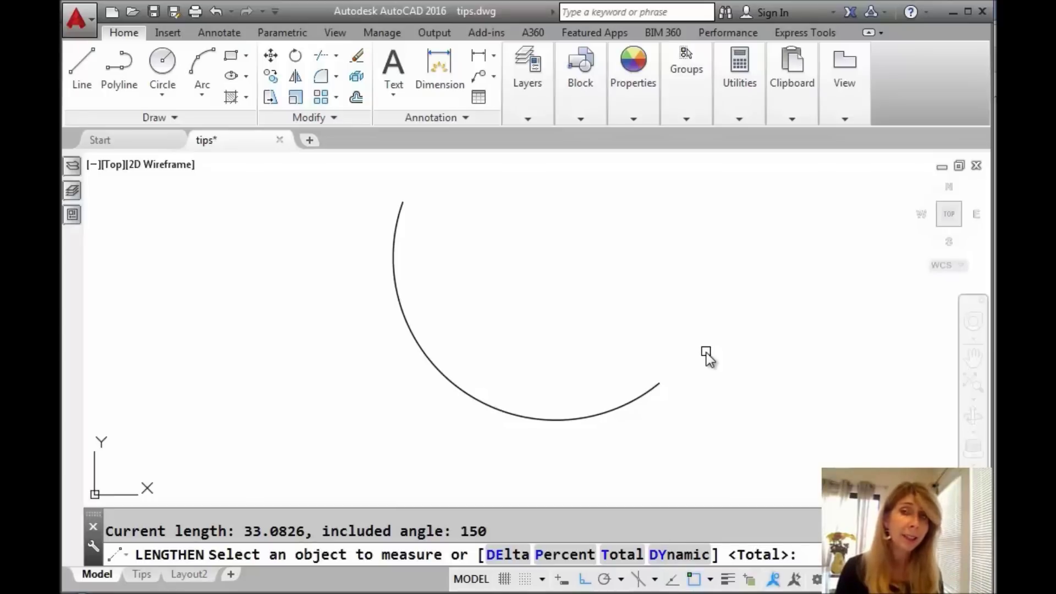
type("t")
key("Return")
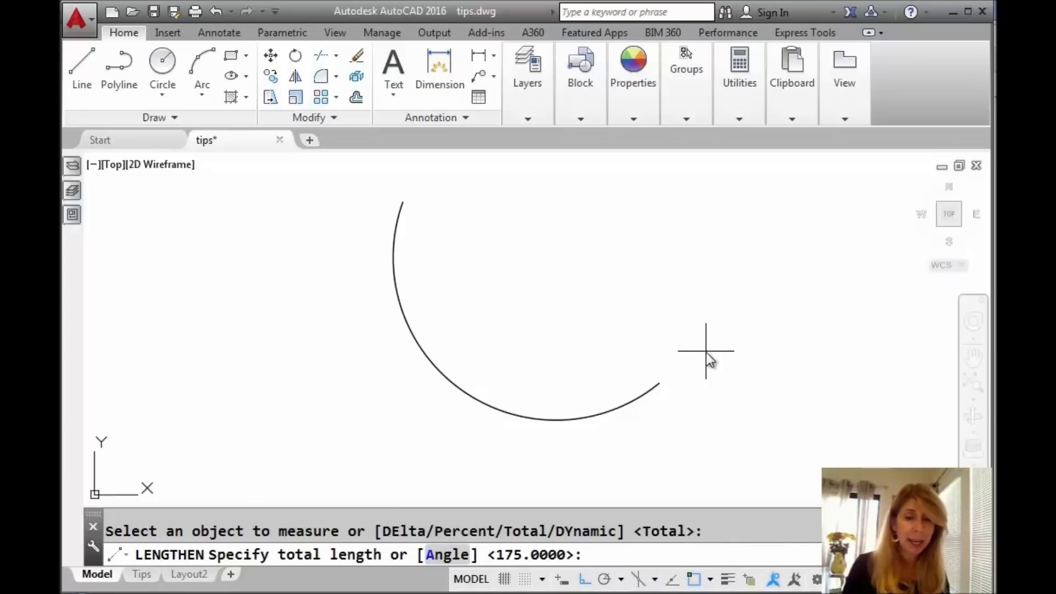
Set a 125° total angle and apply it to the arc at both its upper and lower ends.
type("a")
key("Return")
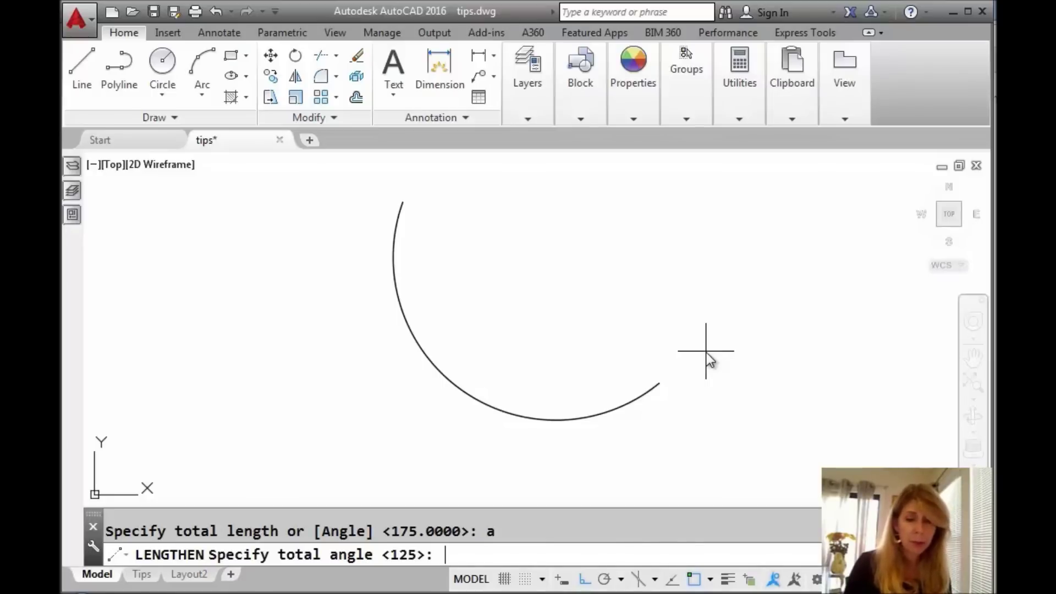
type("125")
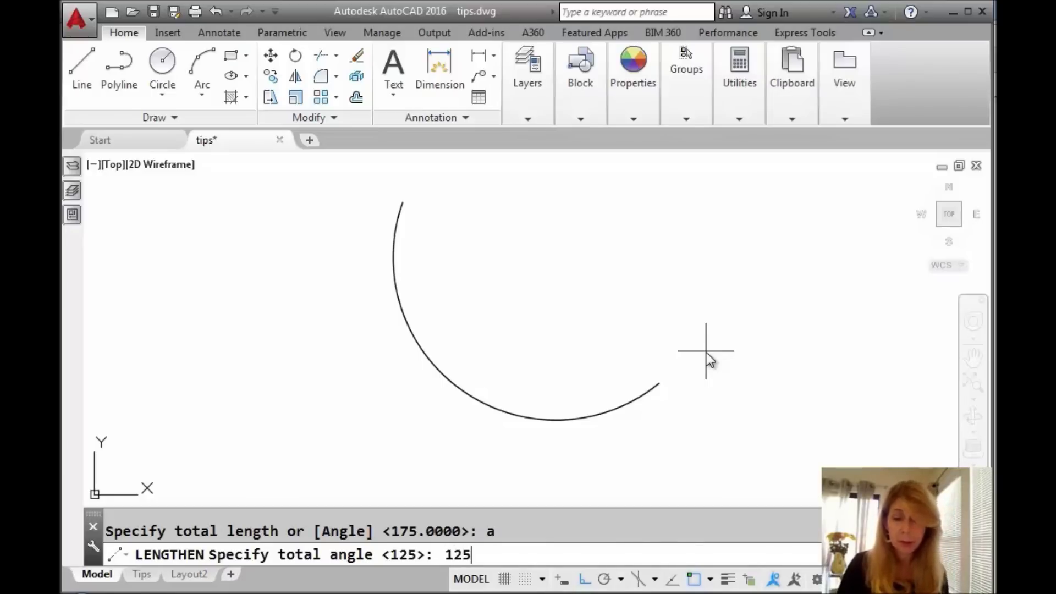
key("Return")
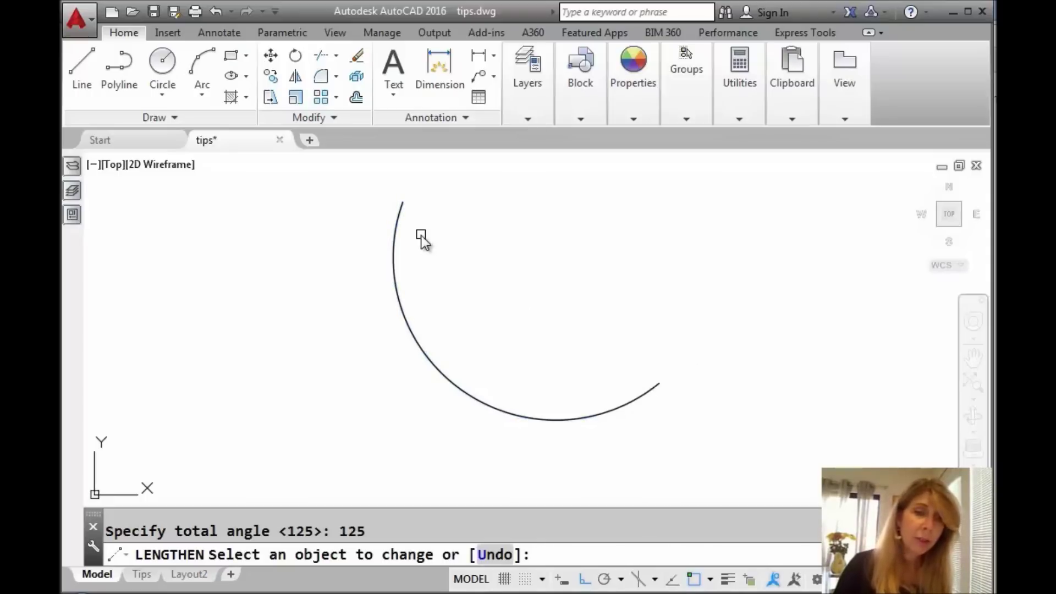
left_click(397, 218)
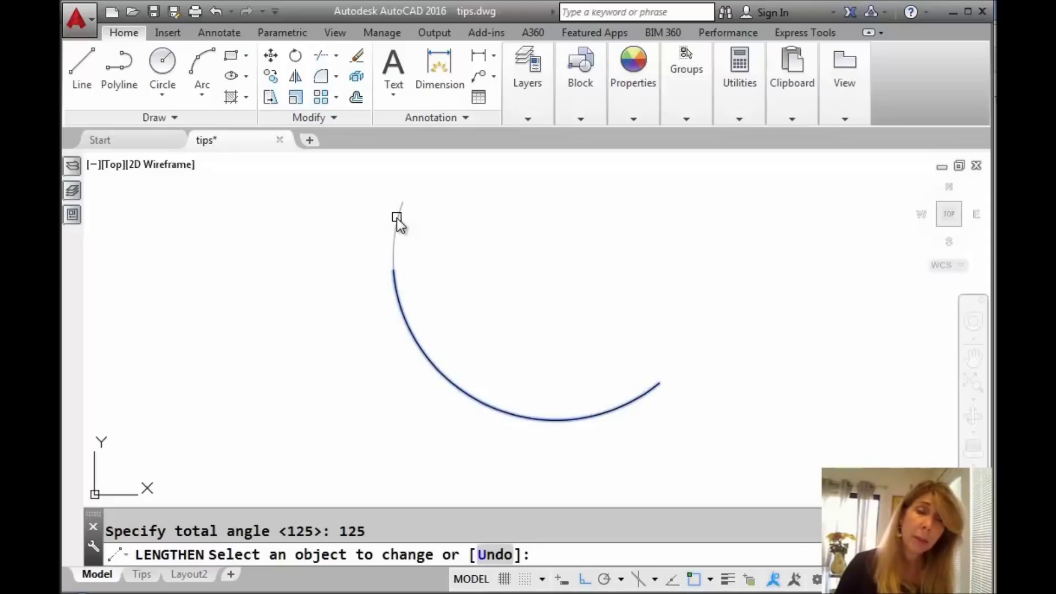
left_click(661, 391)
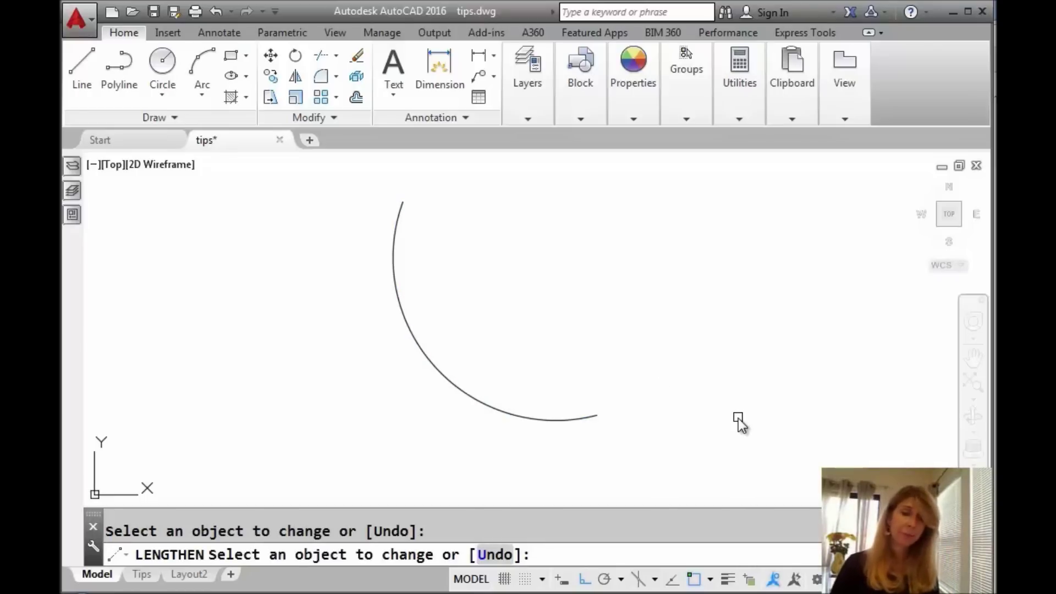
Restart LENGTHEN and set a Delta length increment of 50.
key("Return")
key("Return")
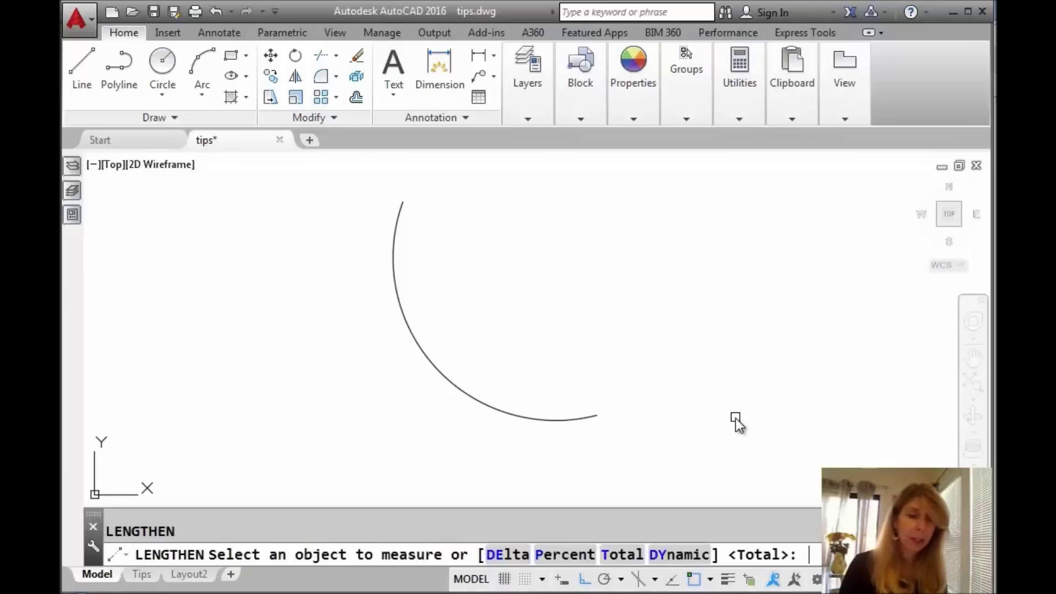
type("de")
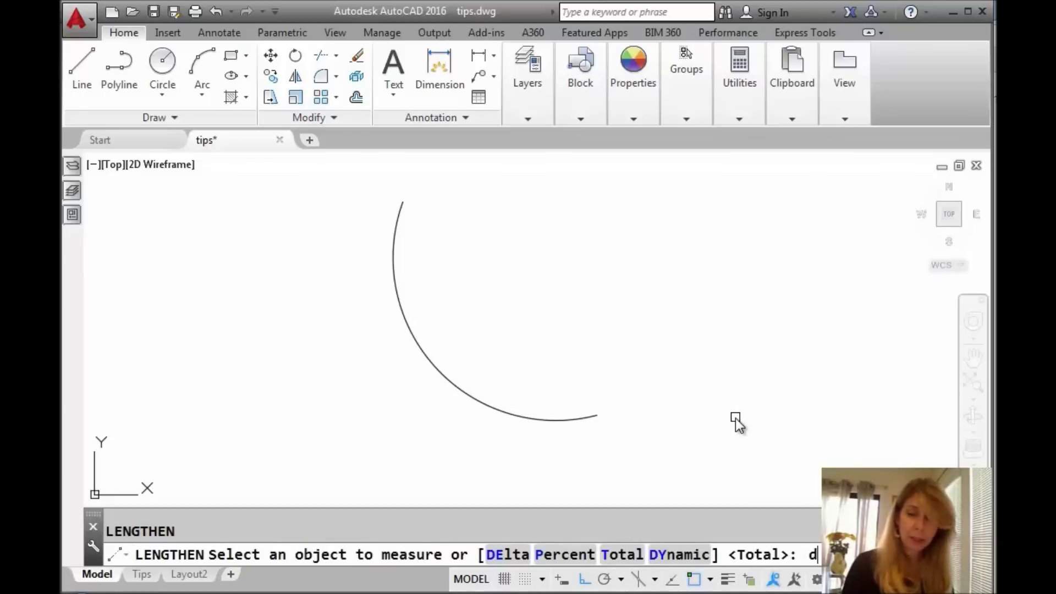
key("Return")
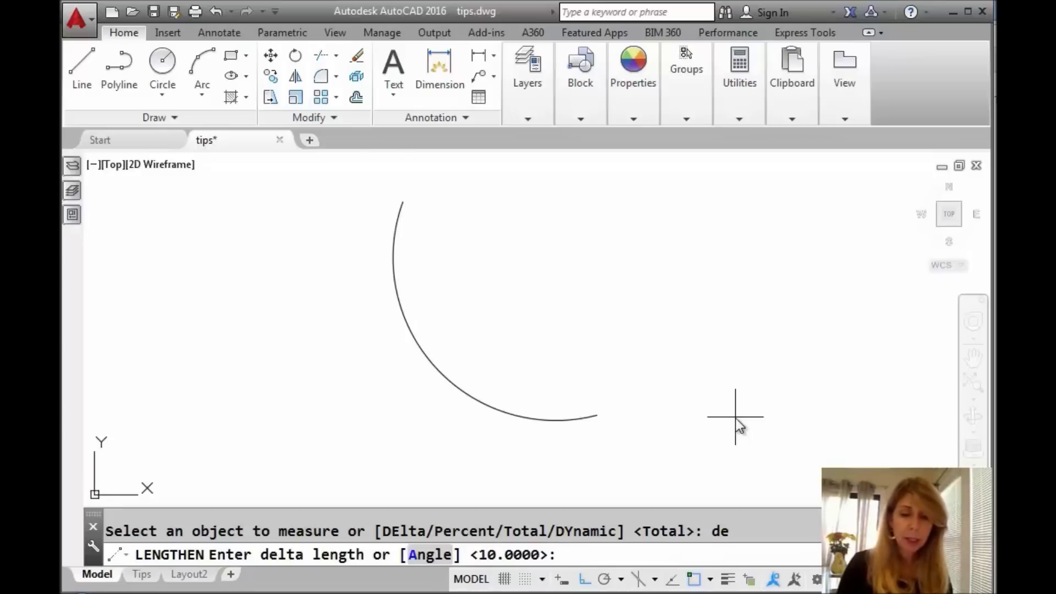
type("50")
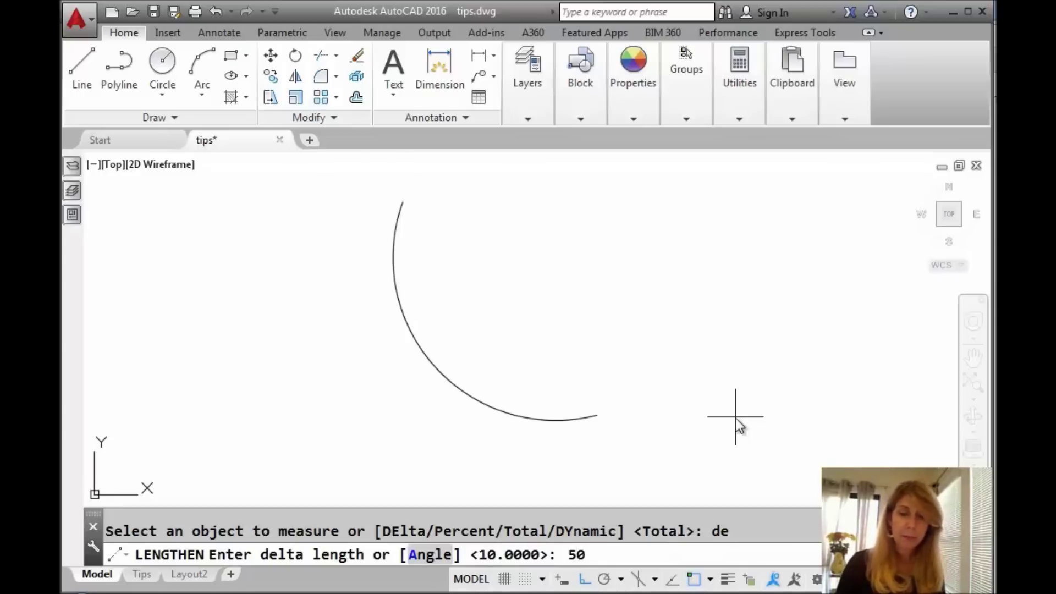
key("Return")
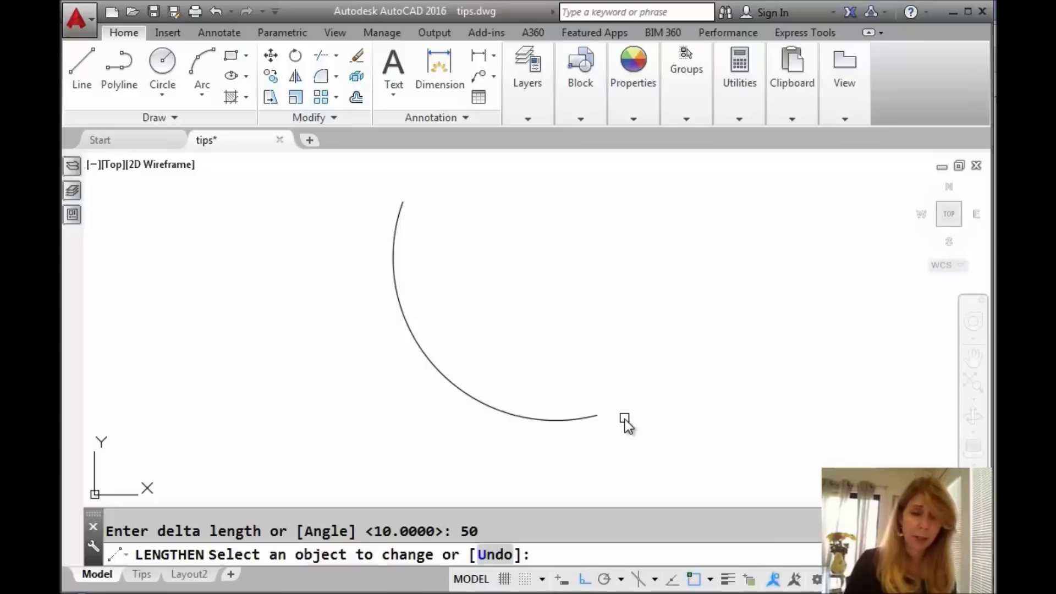
Restart LENGTHEN and switch to a Delta angle of 50 degrees.
key("Return")
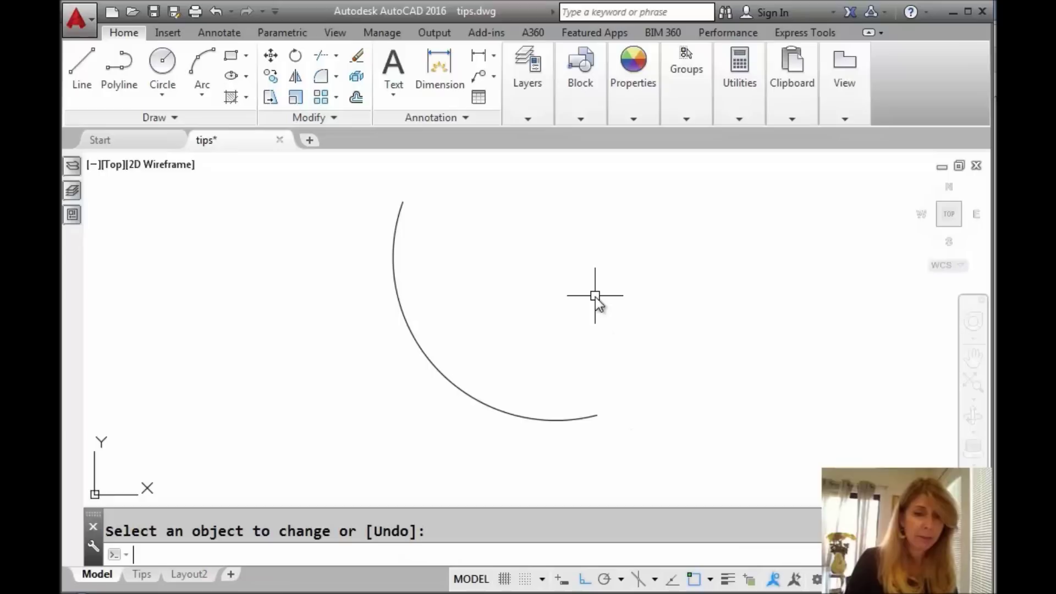
key("Return")
type("de")
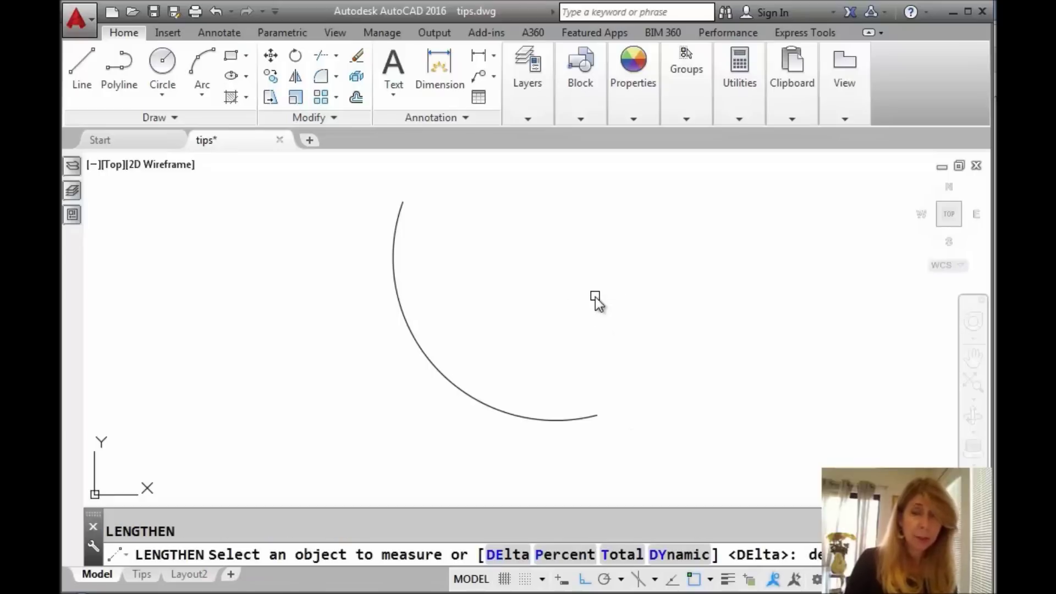
key("Return")
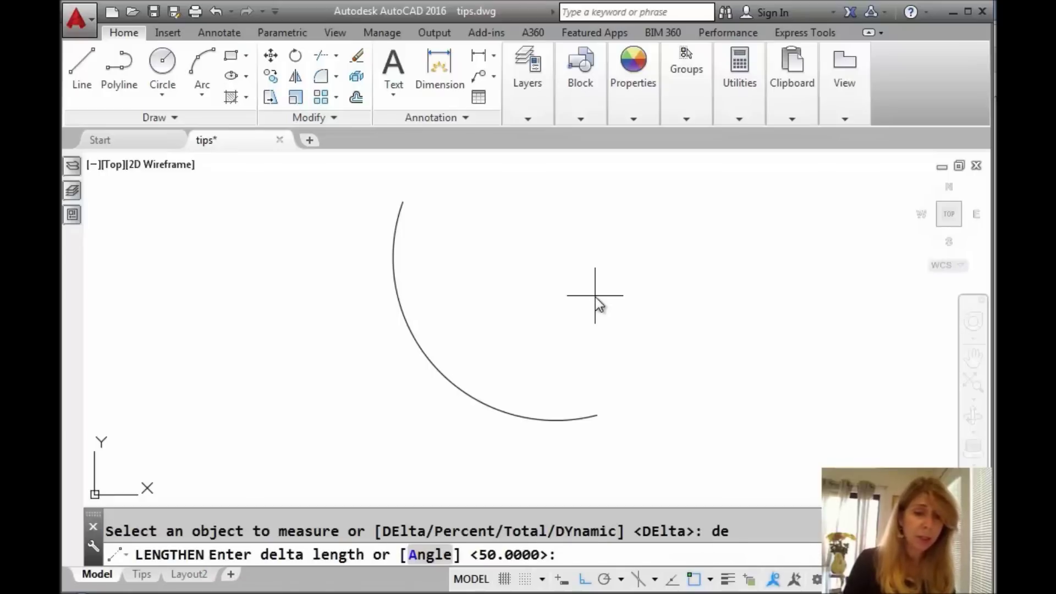
type("a")
key("Return")
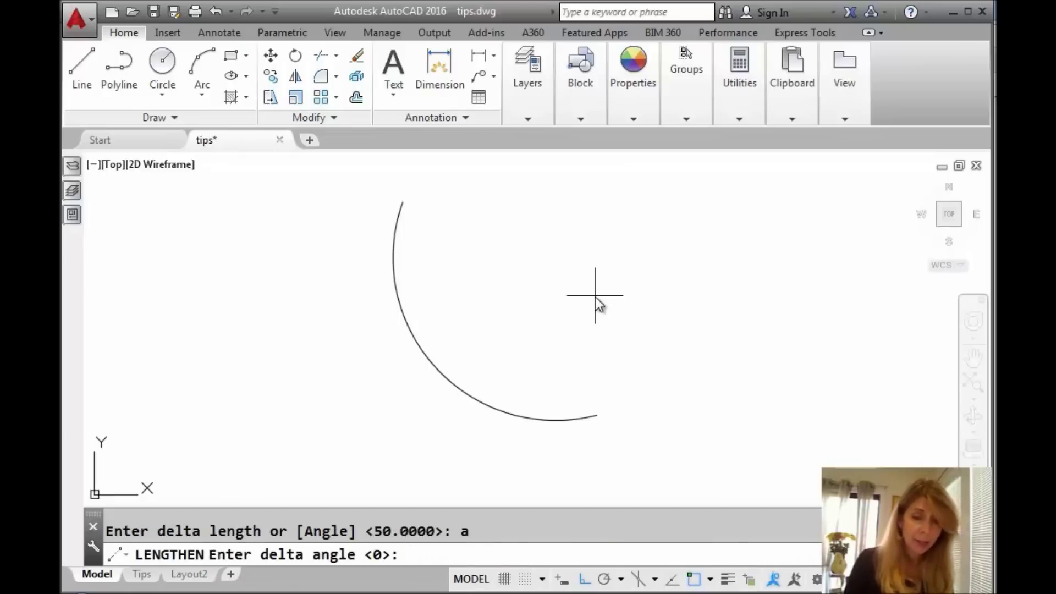
type("50")
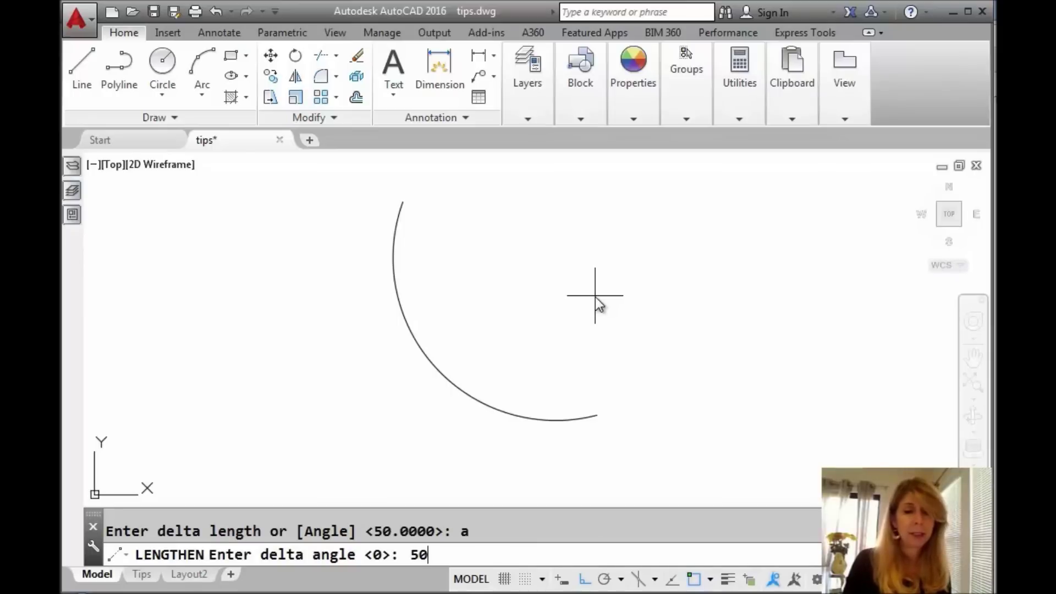
key("Return")
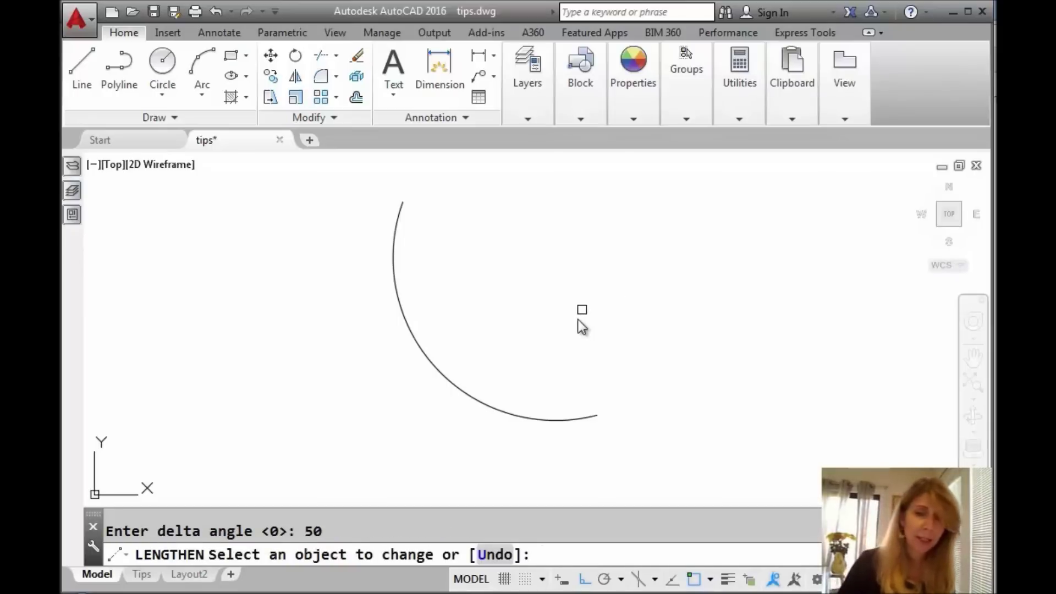
Extend the arc's upper and lower ends by 50 degrees each, then restart LENGTHEN.
left_click(403, 211)
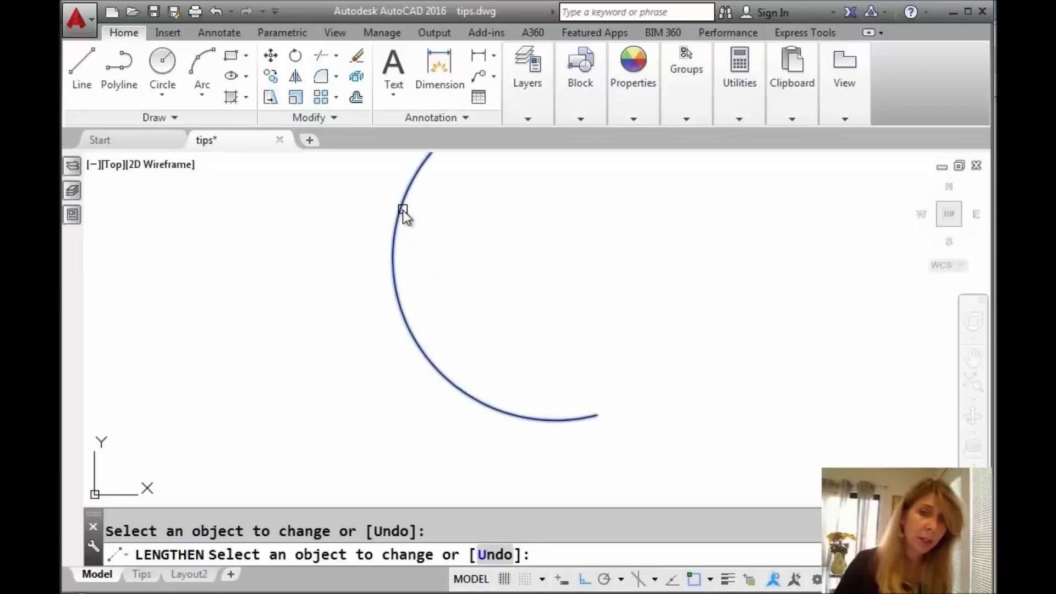
left_click(597, 416)
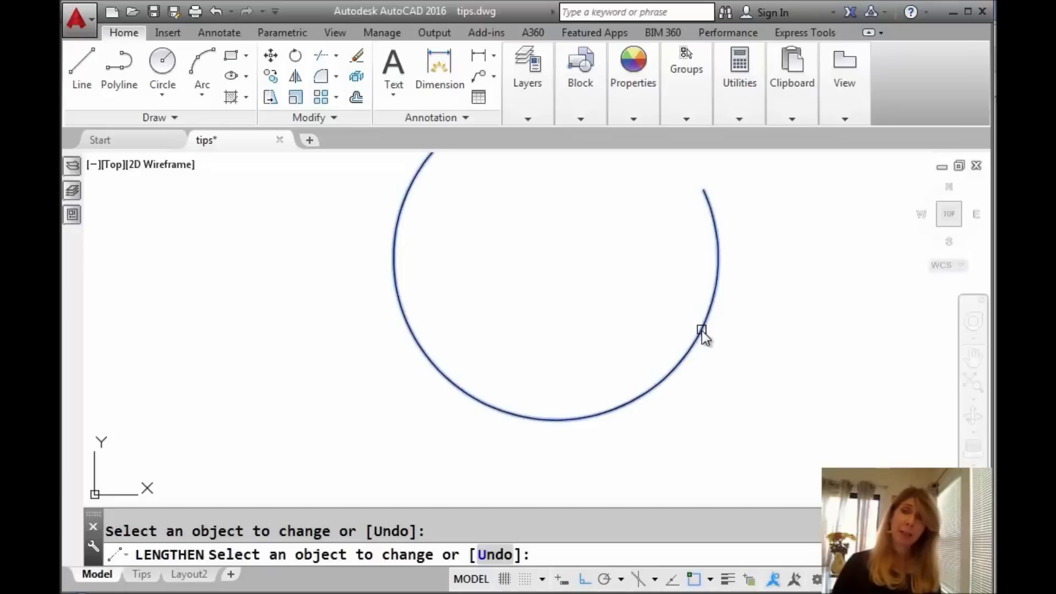
key("Return")
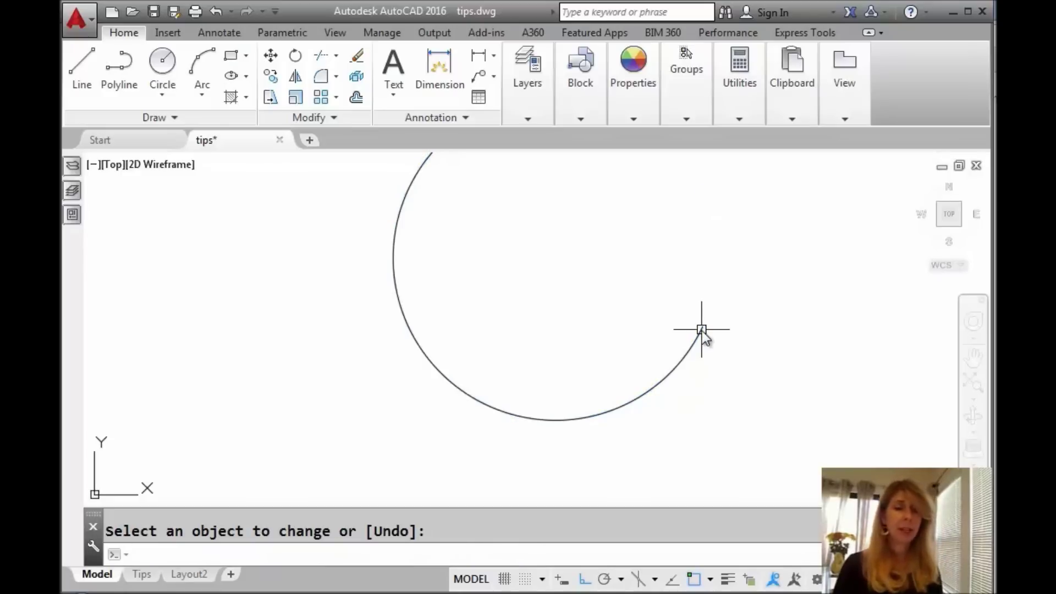
key("Return")
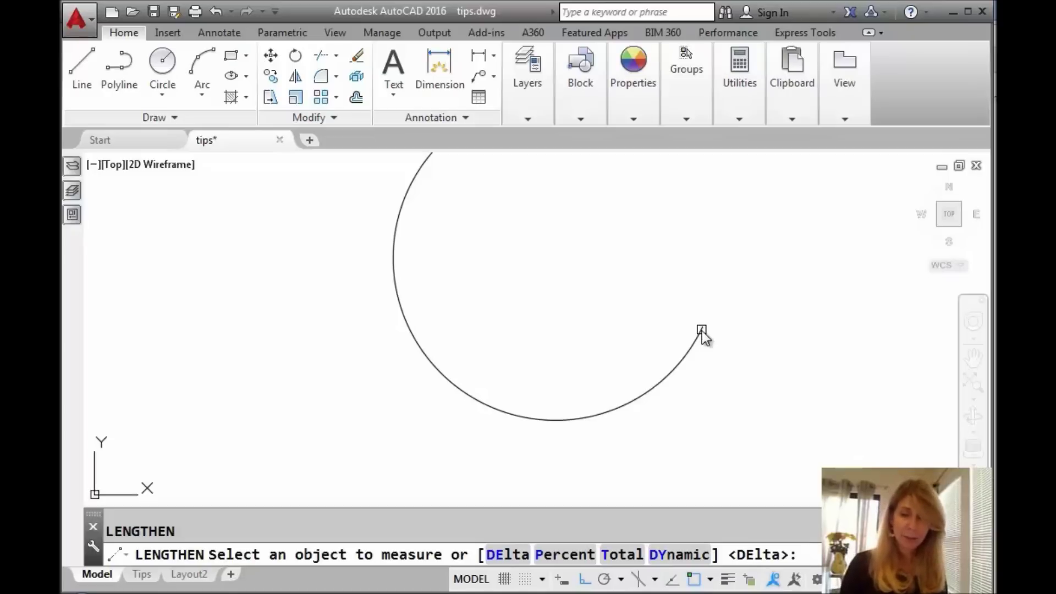
Shorten the arc to 50 percent of its length using Percent, then restart LENGTHEN.
type("p")
key("Return")
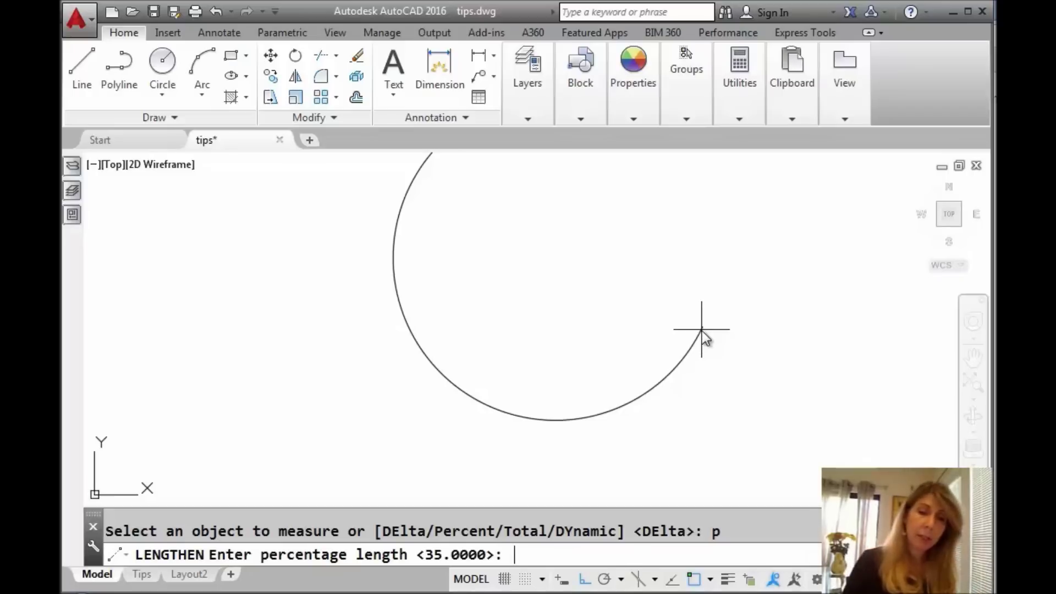
type("50")
key("Return")
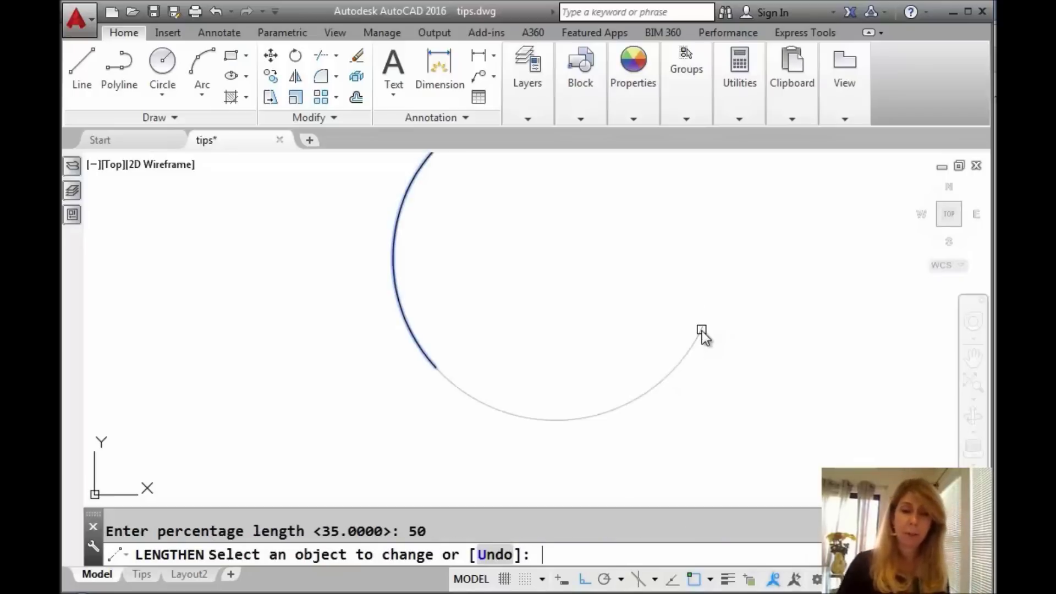
left_click(416, 172)
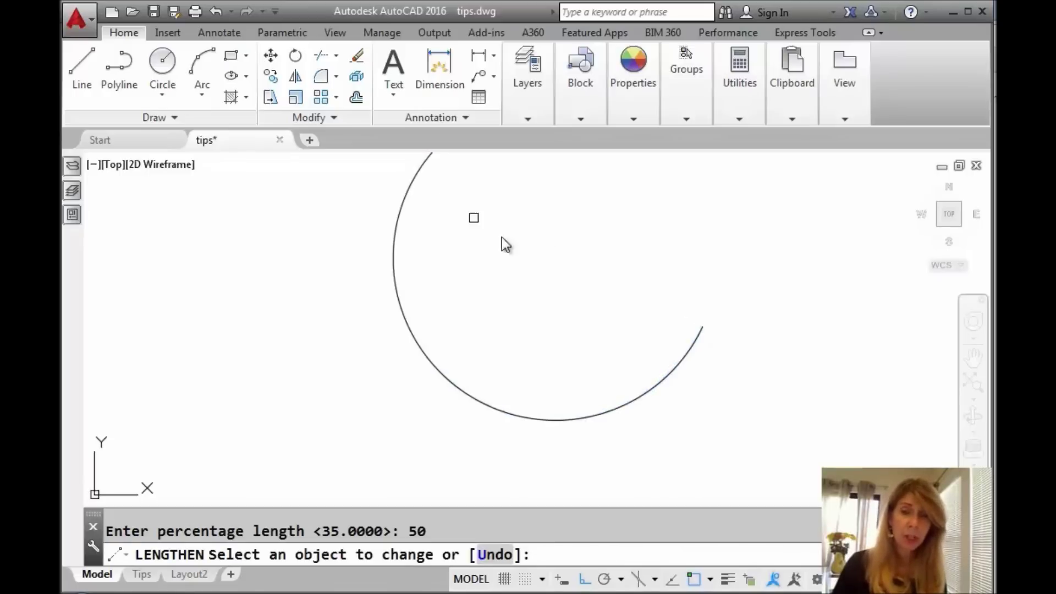
left_click(682, 357)
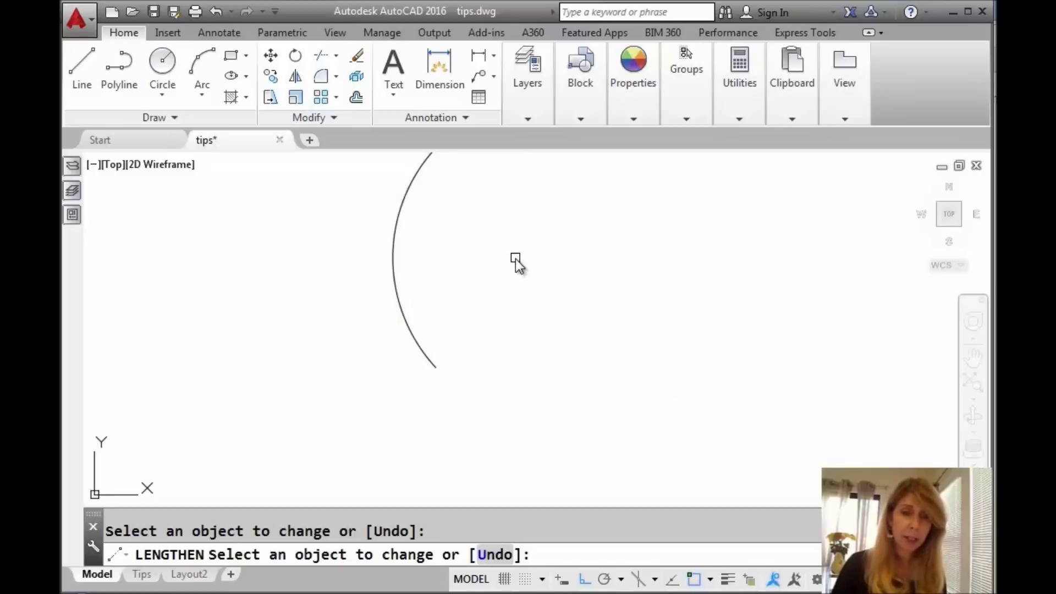
middle_click_drag(516, 258, 511, 323)
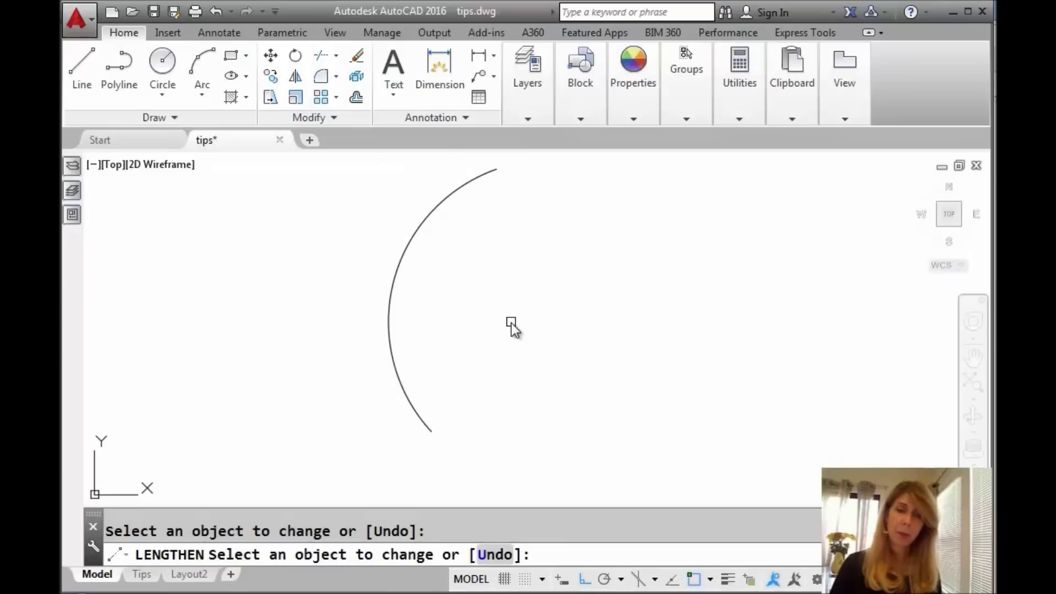
key("Return")
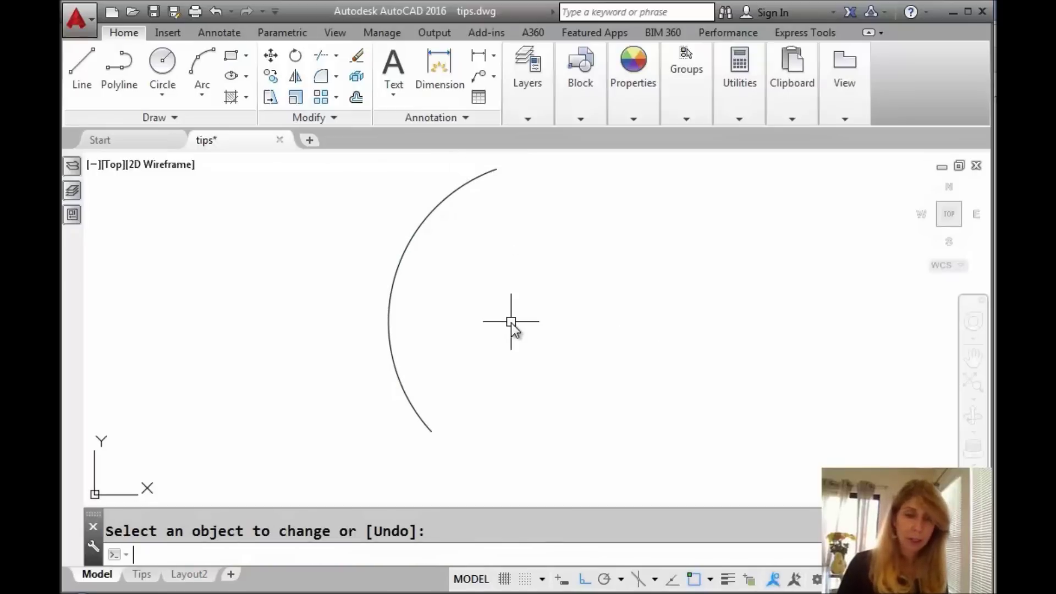
key("Return")
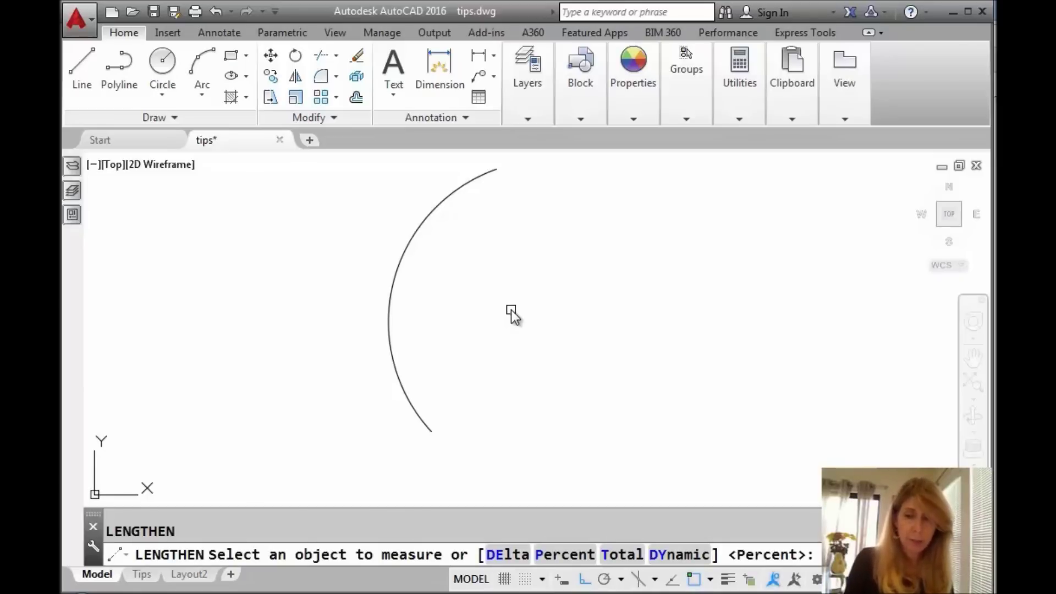
type("dy")
key("Return")
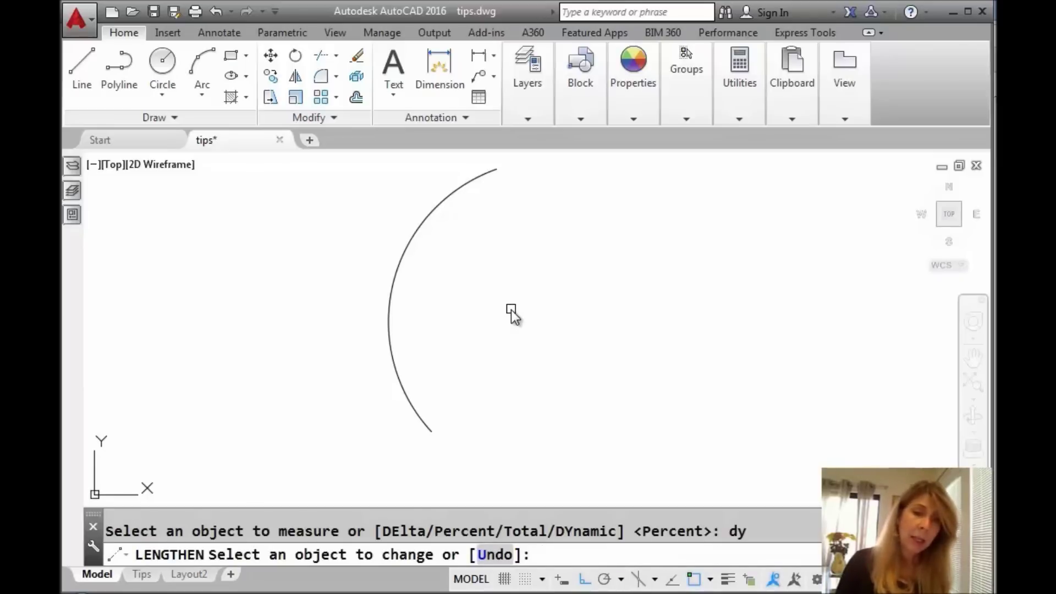
left_click(433, 433)
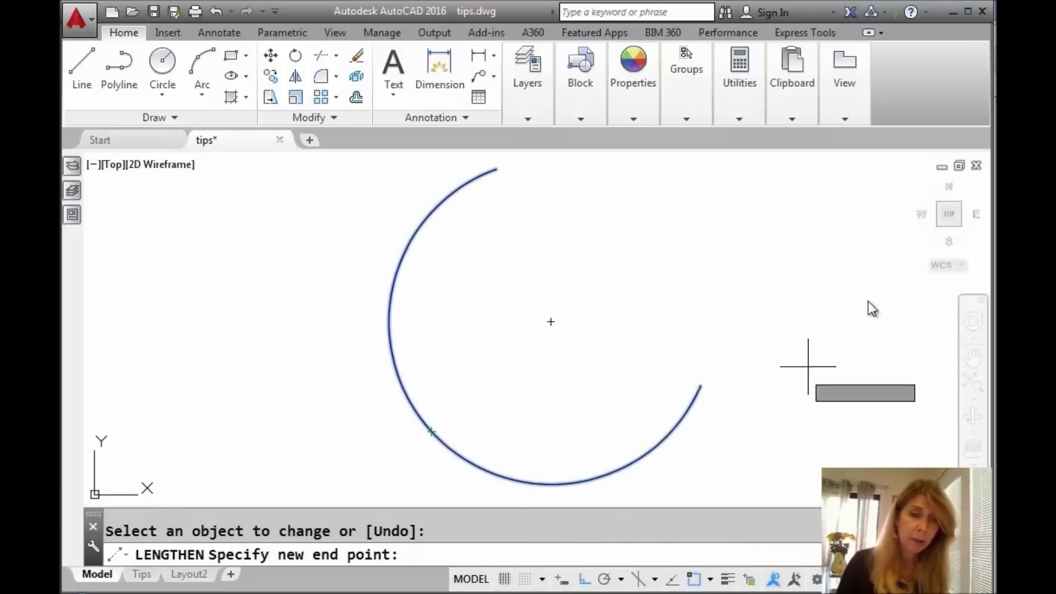
mouse_move(844, 83)
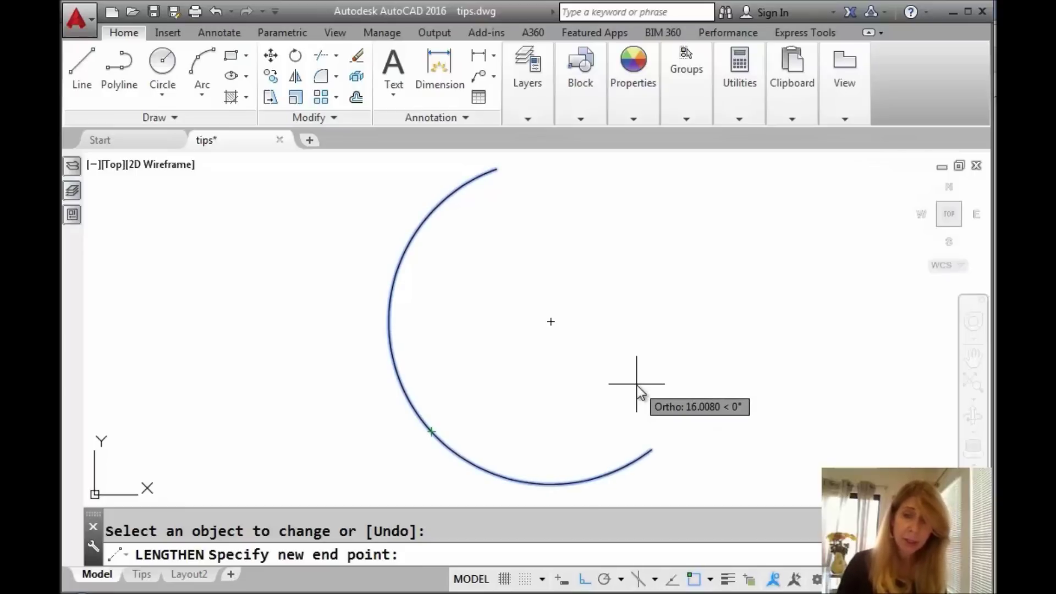
key("Escape")
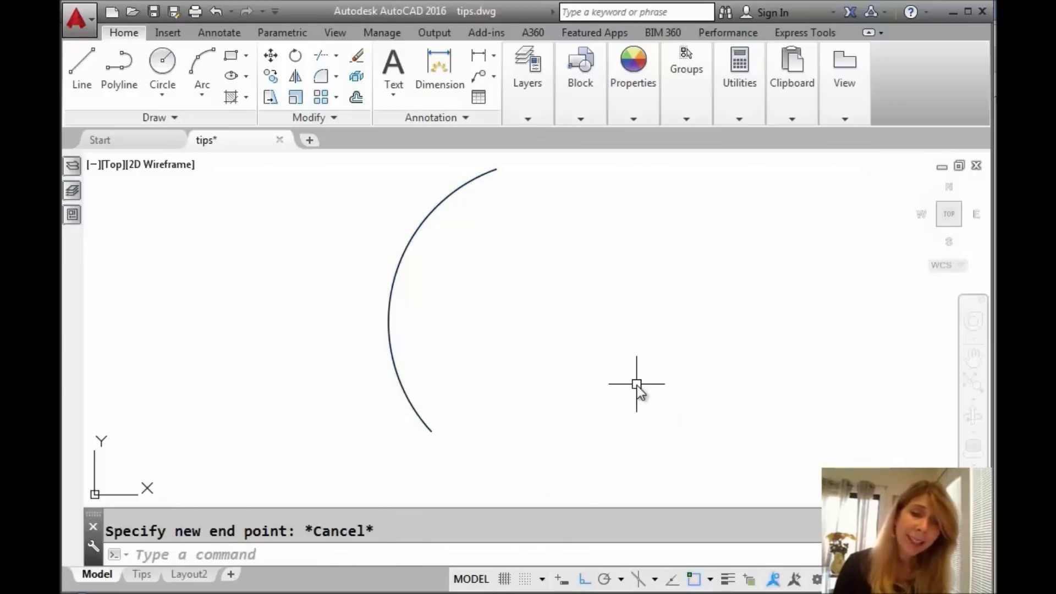
left_click(427, 424)
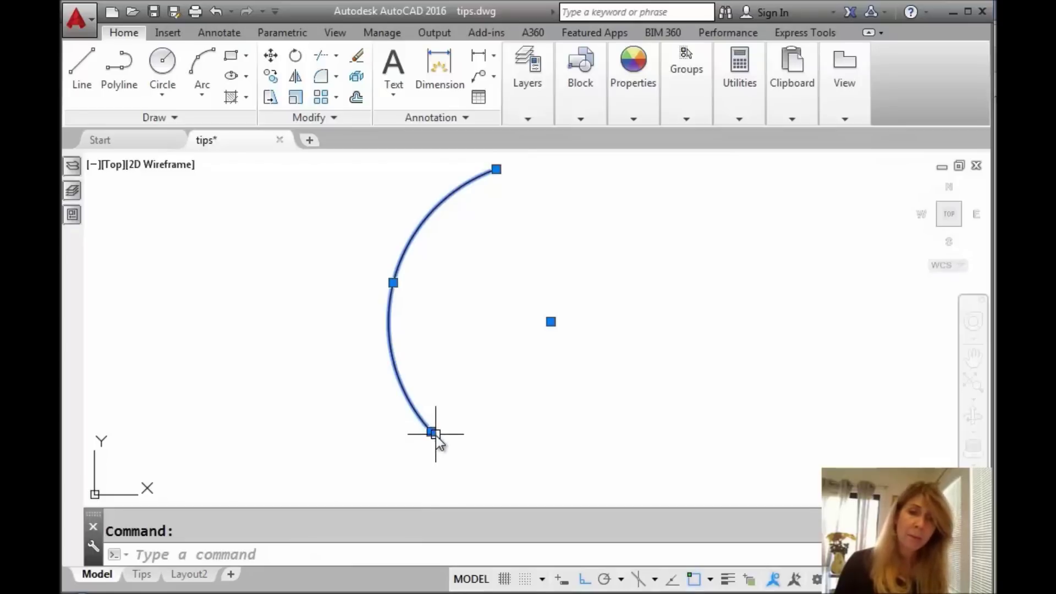
mouse_move(432, 432)
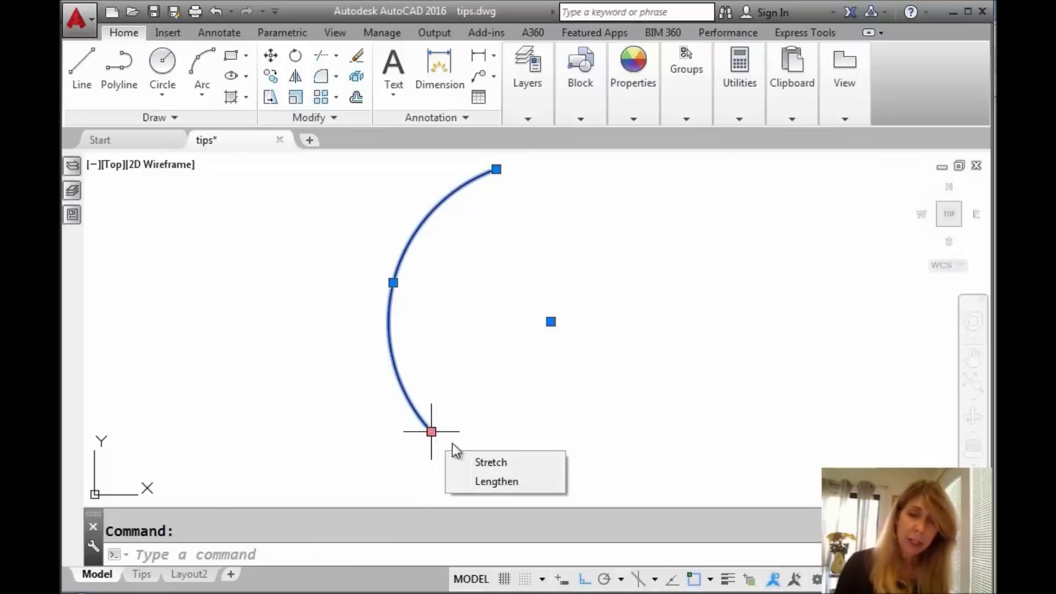
left_click(496, 483)
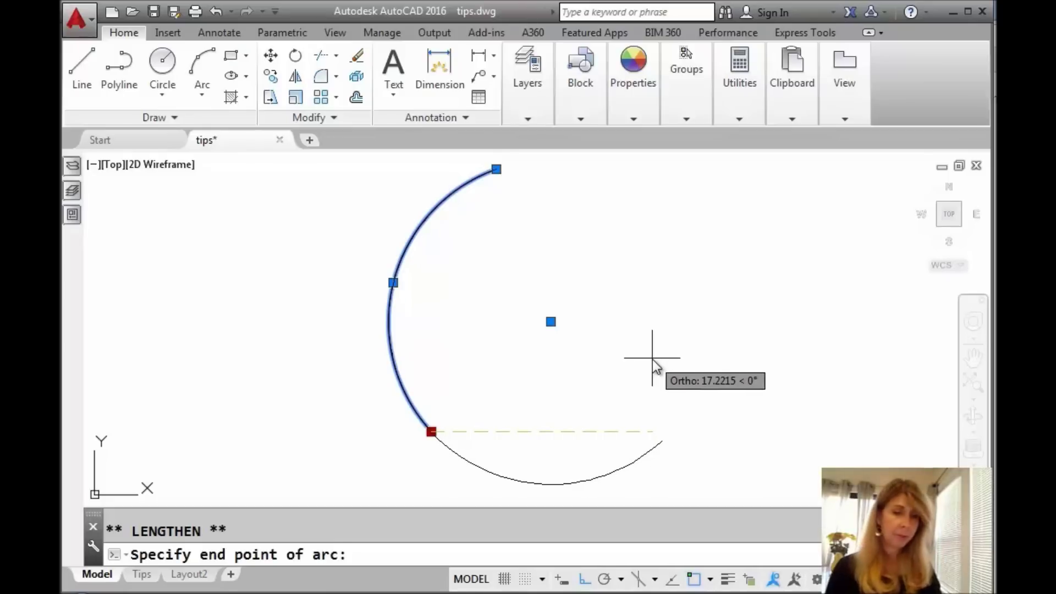
key("Escape")
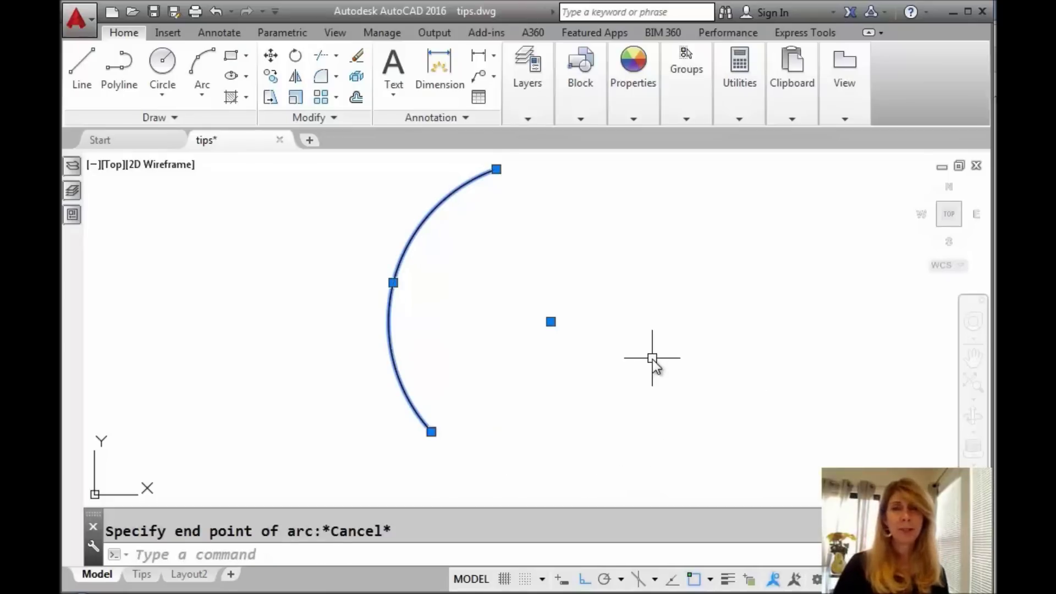